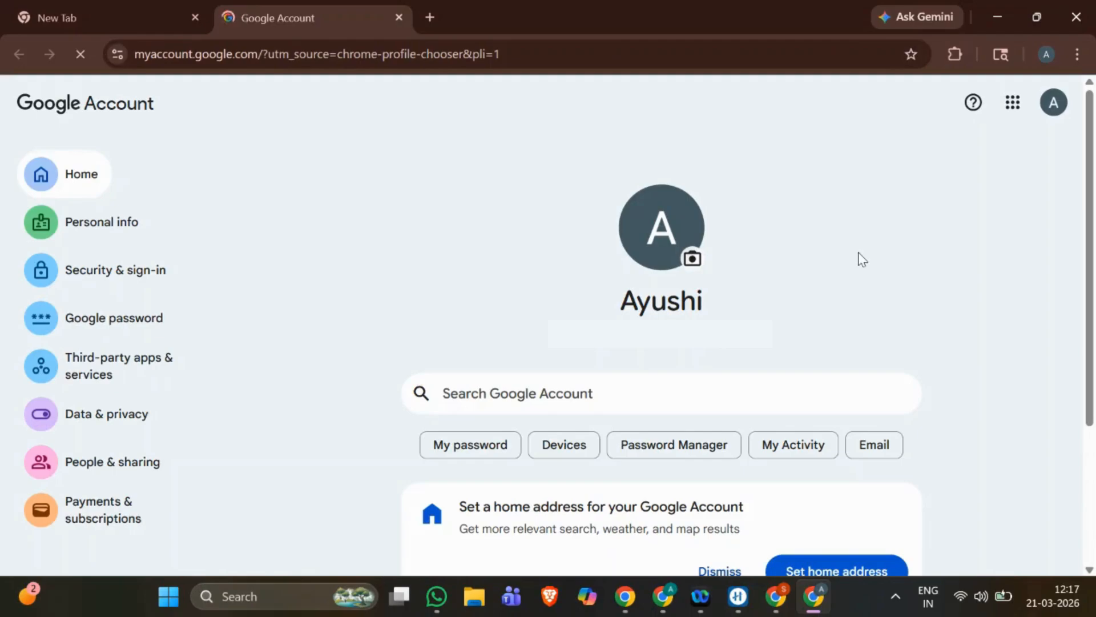
# - Open 2-Step Verification from Security & sign-in and confirm the account password
pyautogui.click(129, 253)
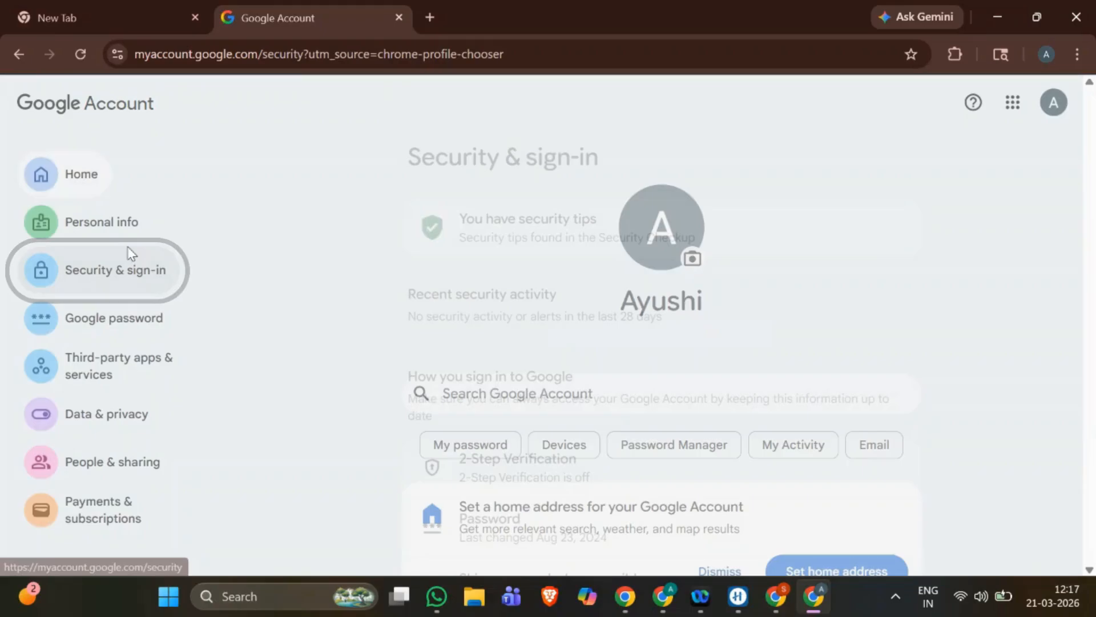
pyautogui.scroll(-2, 432, 337)
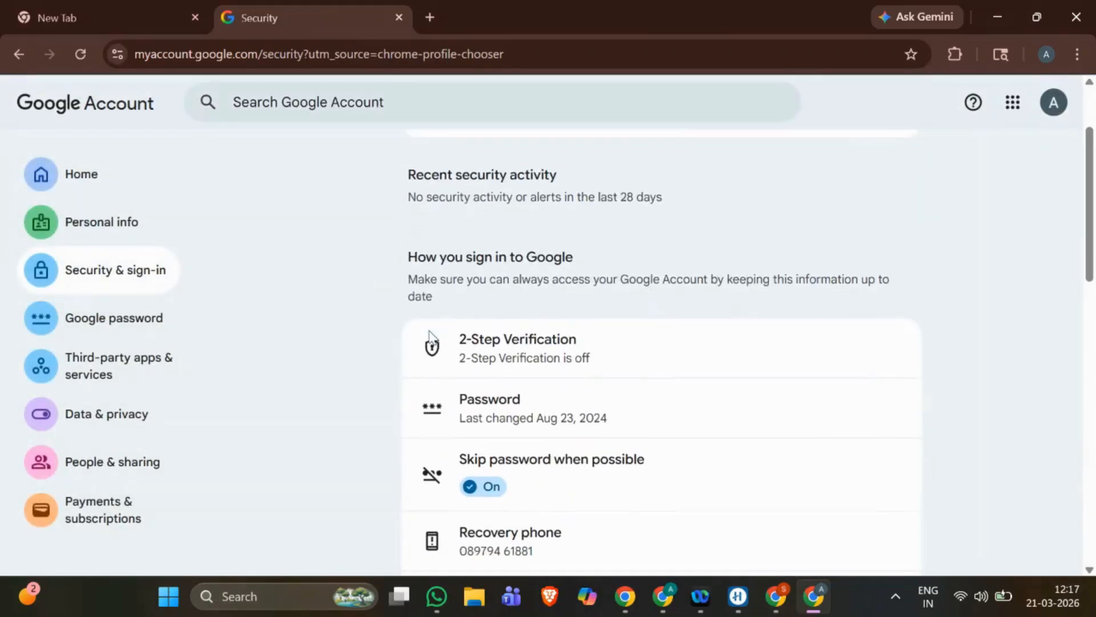
pyautogui.click(527, 346)
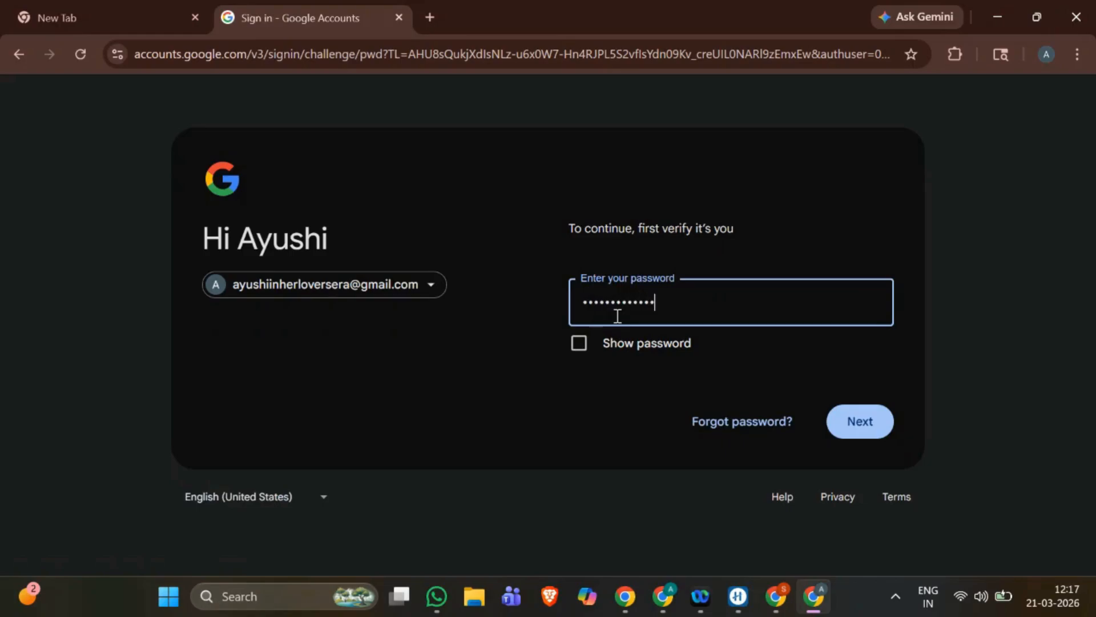
pyautogui.click(861, 421)
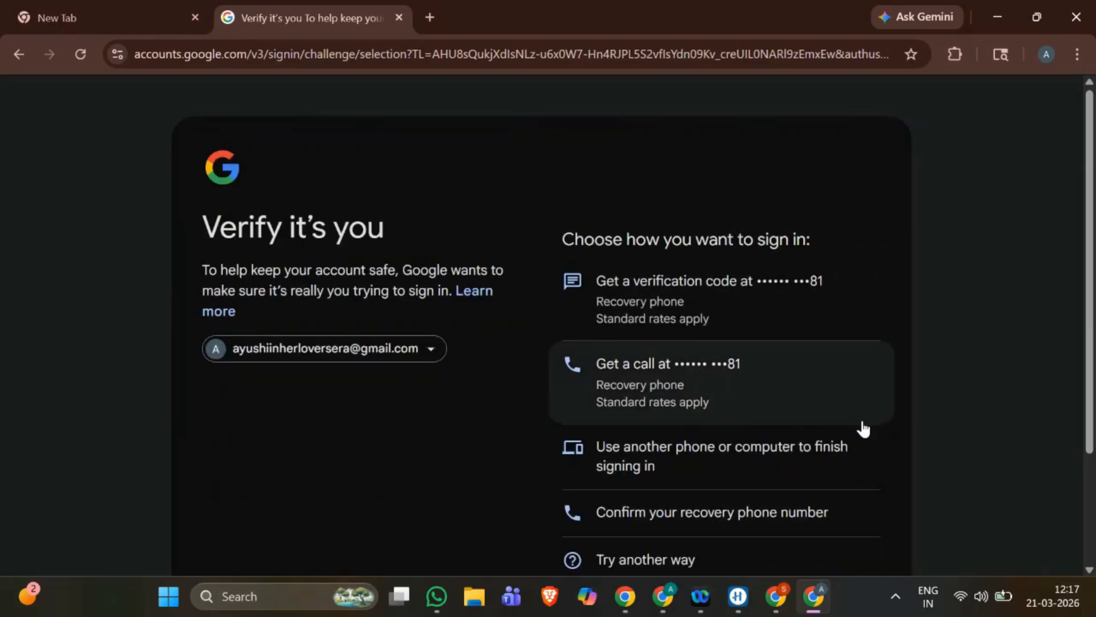
# - Verify identity with a code texted to the account's phone number and enter it
pyautogui.scroll(-2, 862, 430)
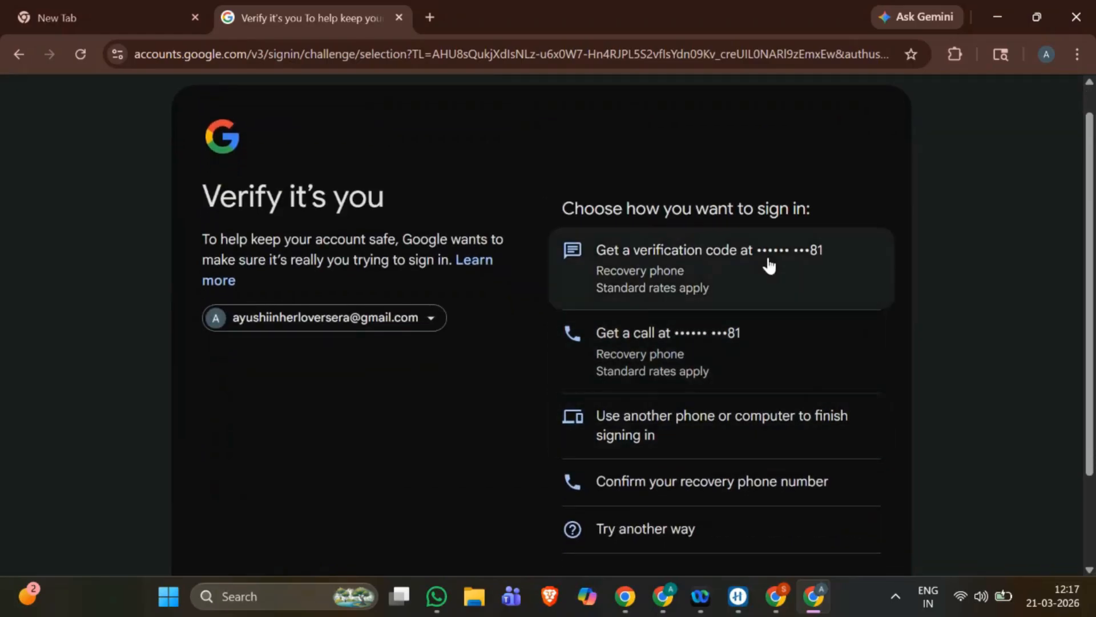
pyautogui.click(769, 263)
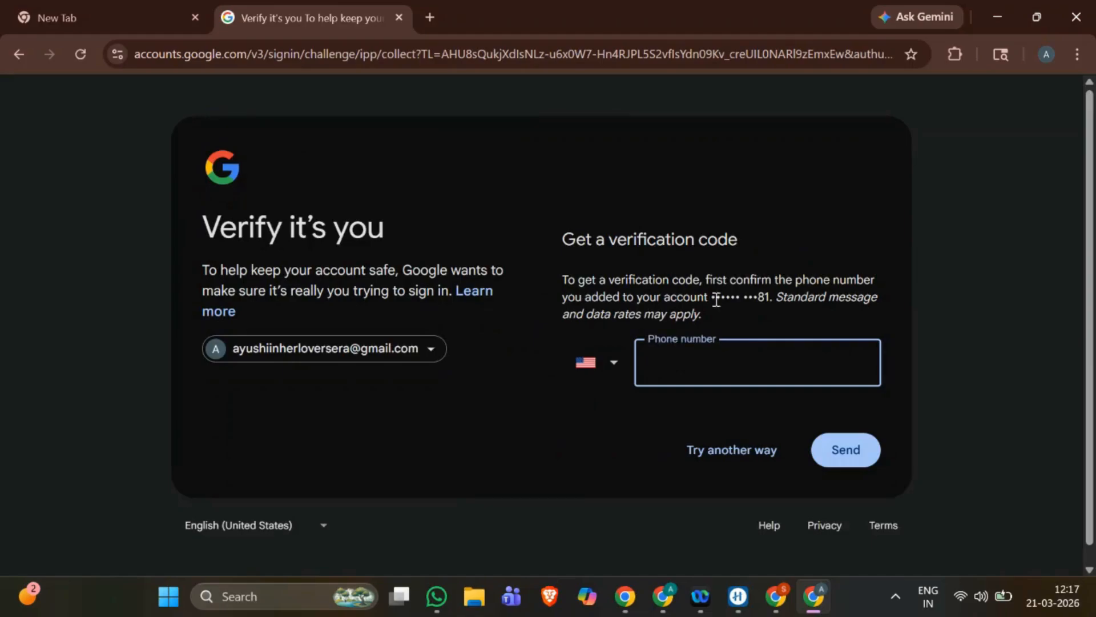
pyautogui.click(615, 370)
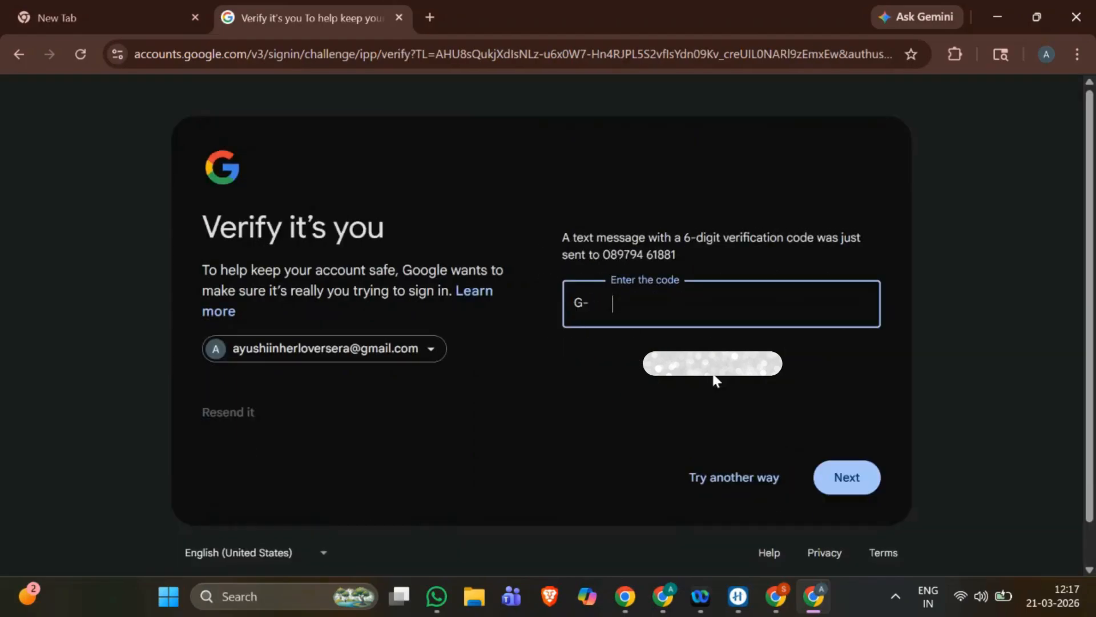
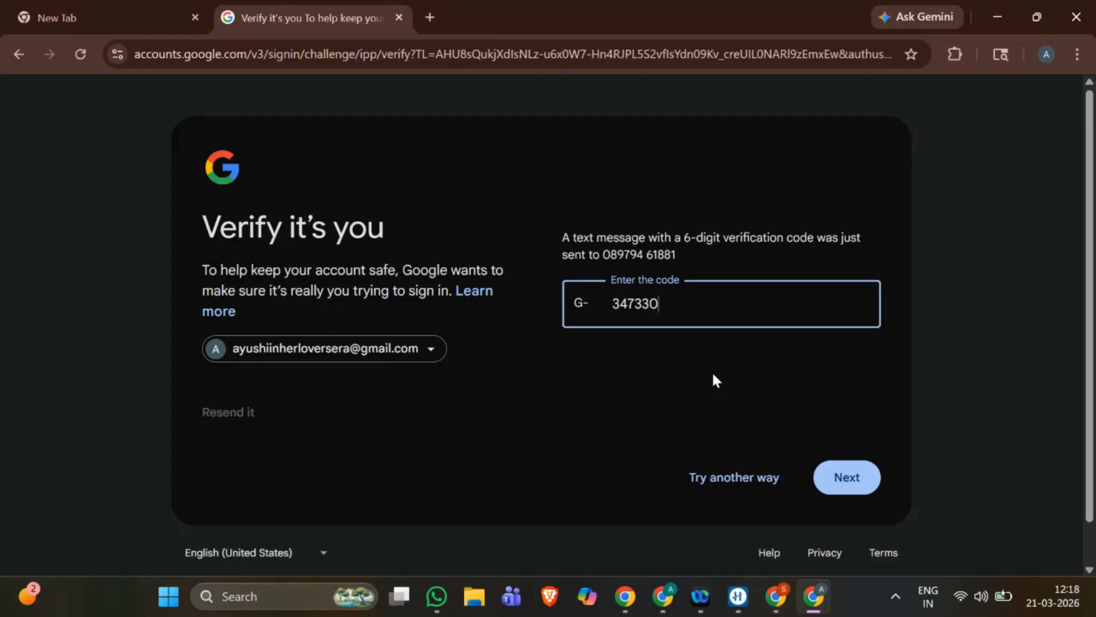
pyautogui.click(856, 477)
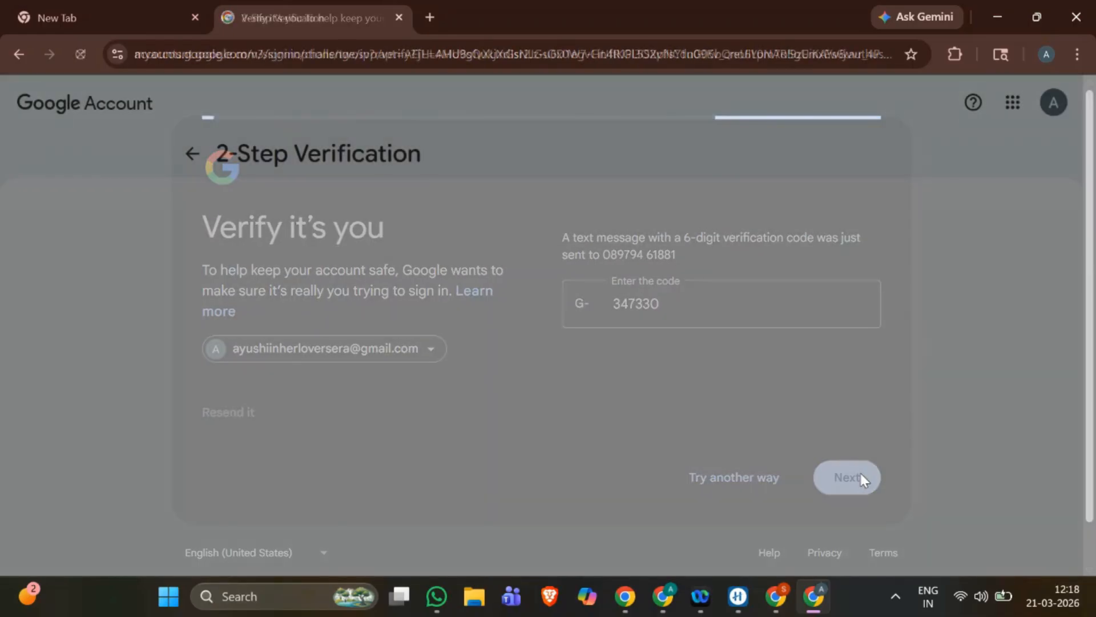
pyautogui.scroll(-6, 861, 479)
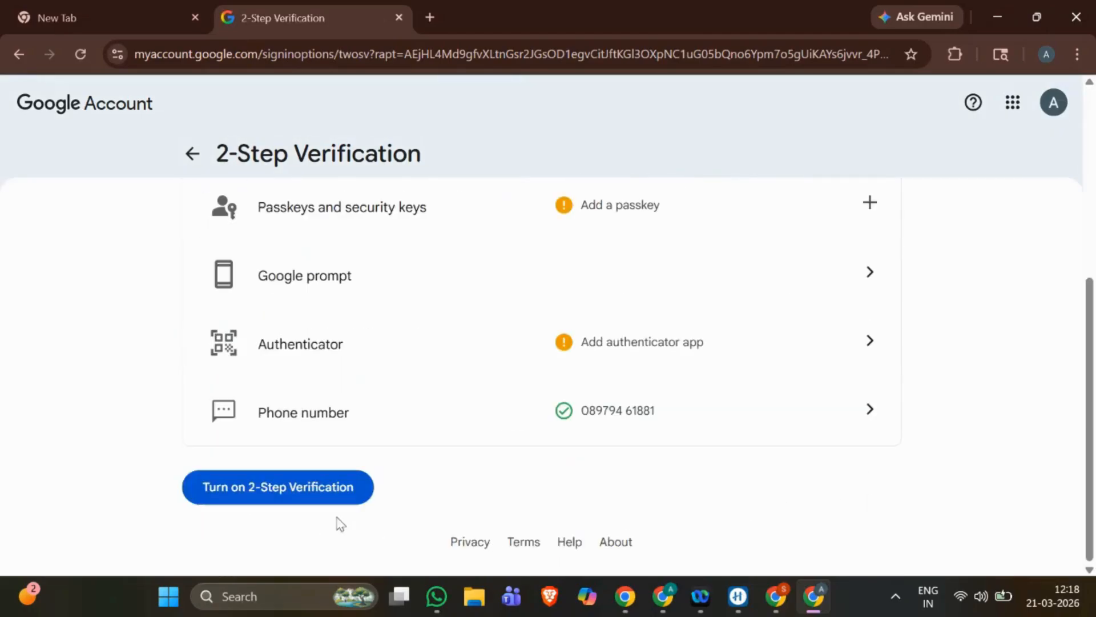
# - Turn on 2-Step Verification, then return to Security & sign-in via Manage your Google Account
pyautogui.click(309, 499)
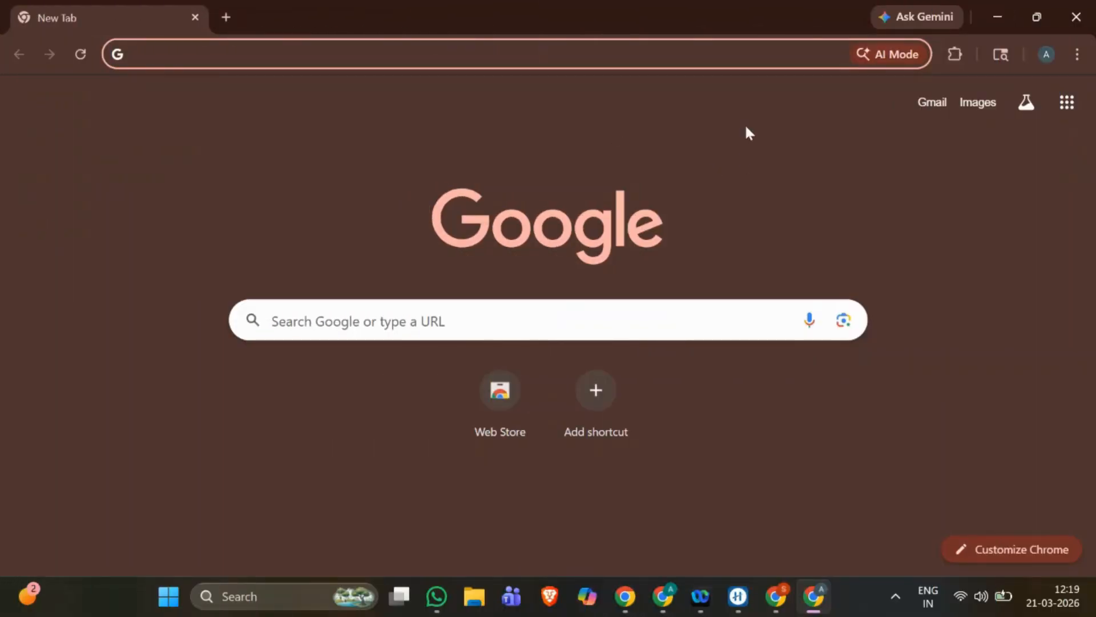
pyautogui.click(1047, 54)
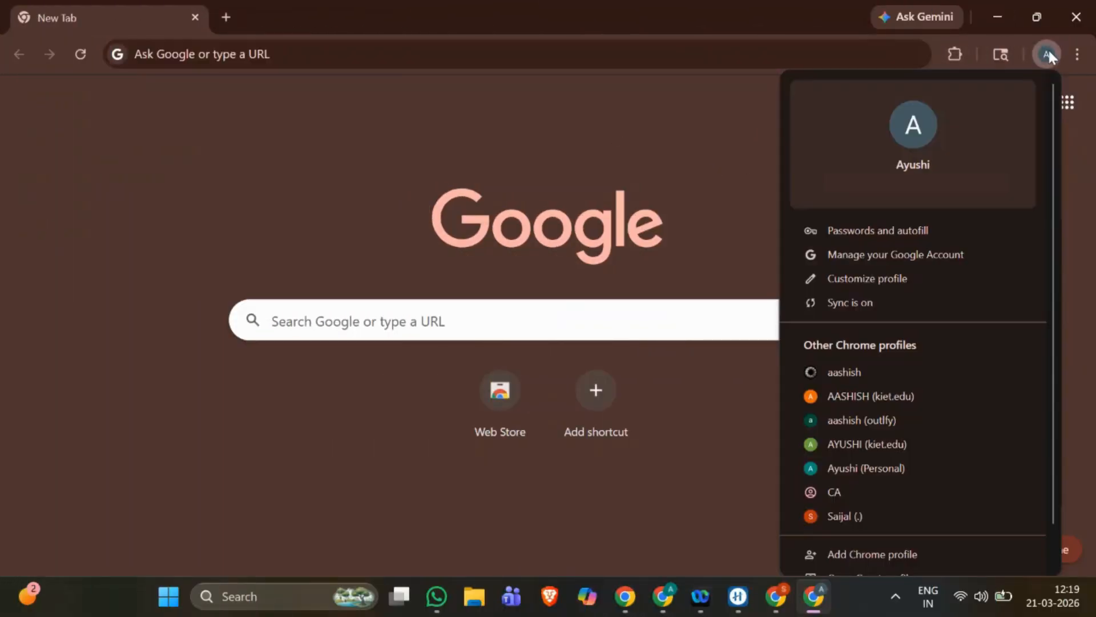
pyautogui.click(873, 254)
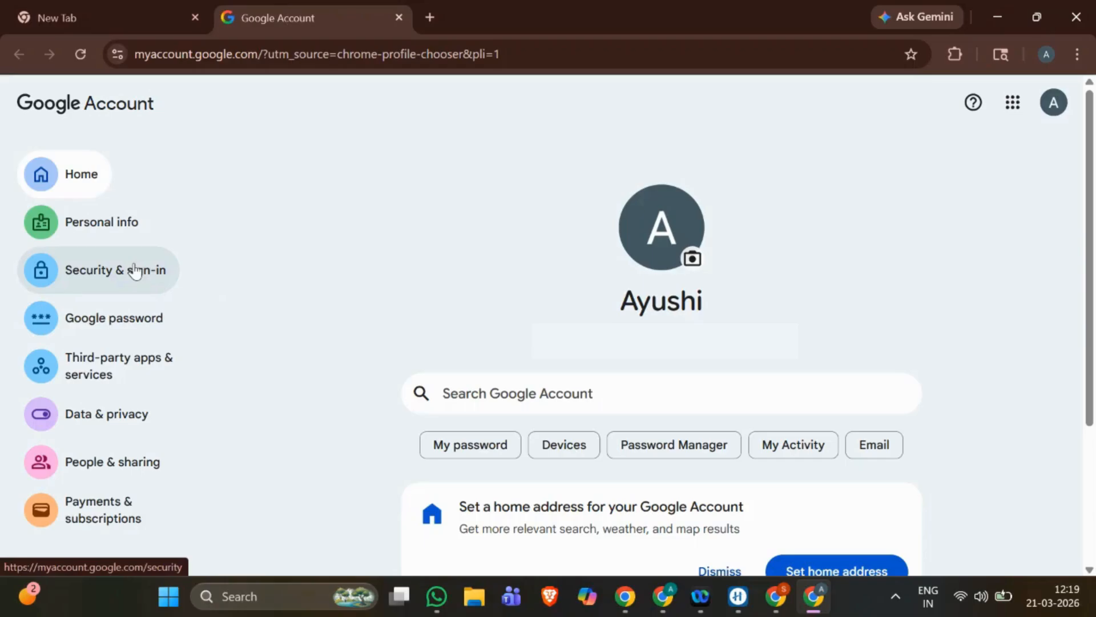
pyautogui.click(134, 271)
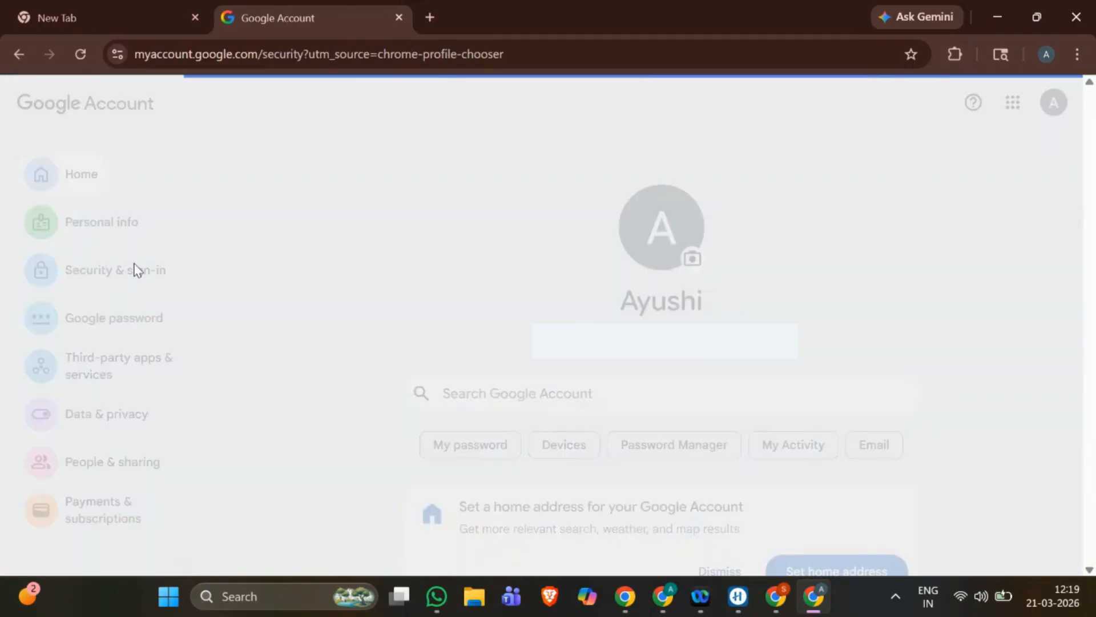
pyautogui.click(525, 106)
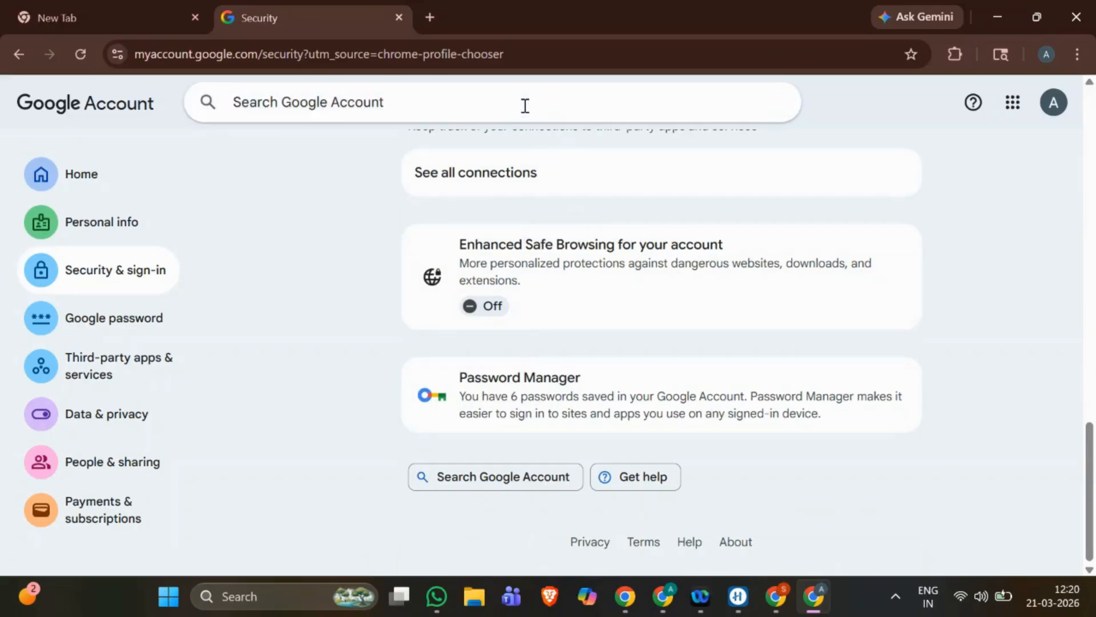
# - Search 'app pass', open App passwords, and enter Hitech as the new app name
pyautogui.write('app pass')
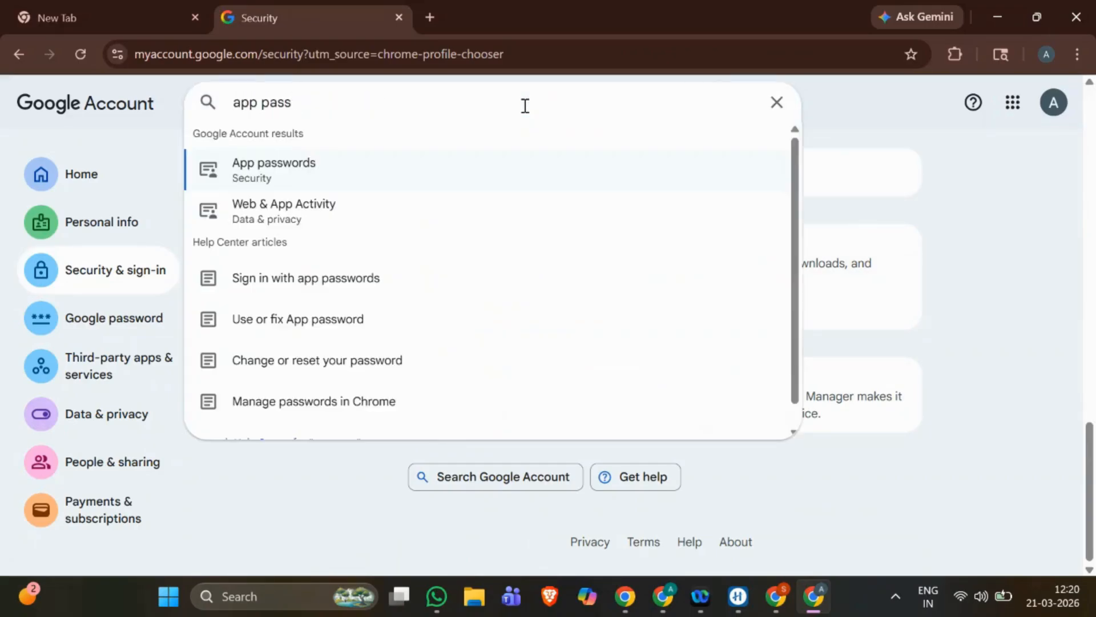
pyautogui.click(333, 169)
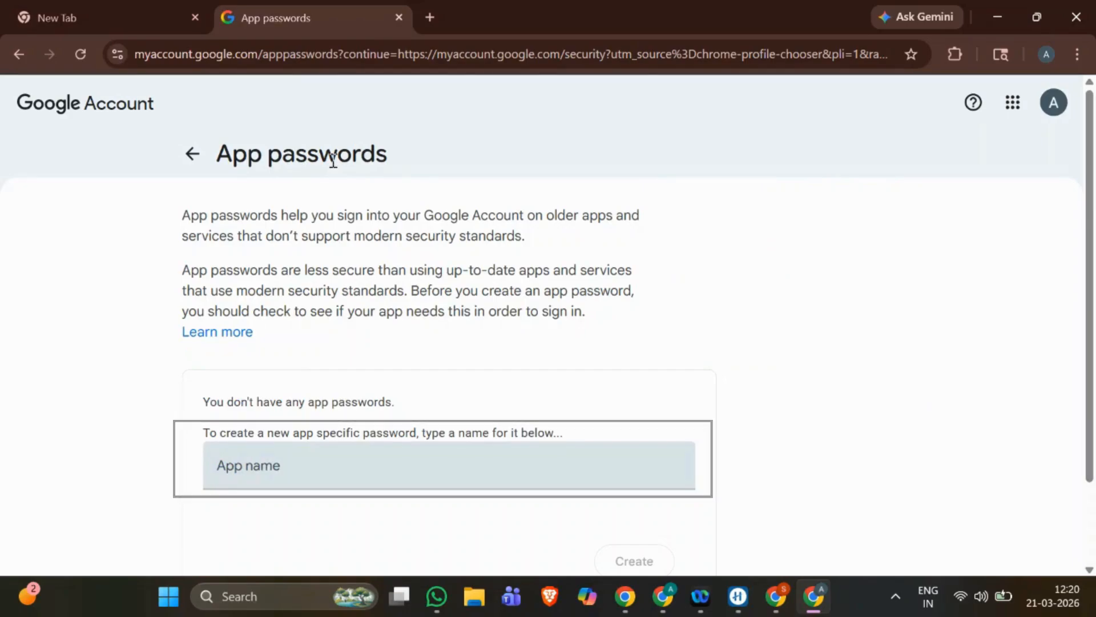
pyautogui.click(312, 469)
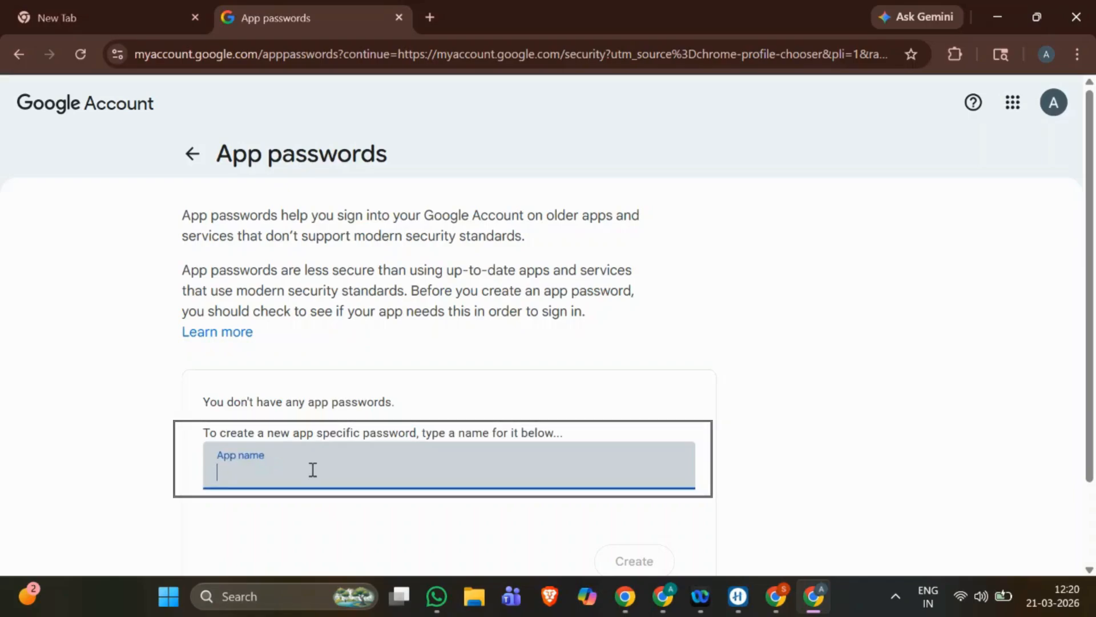
pyautogui.write('Hitech')
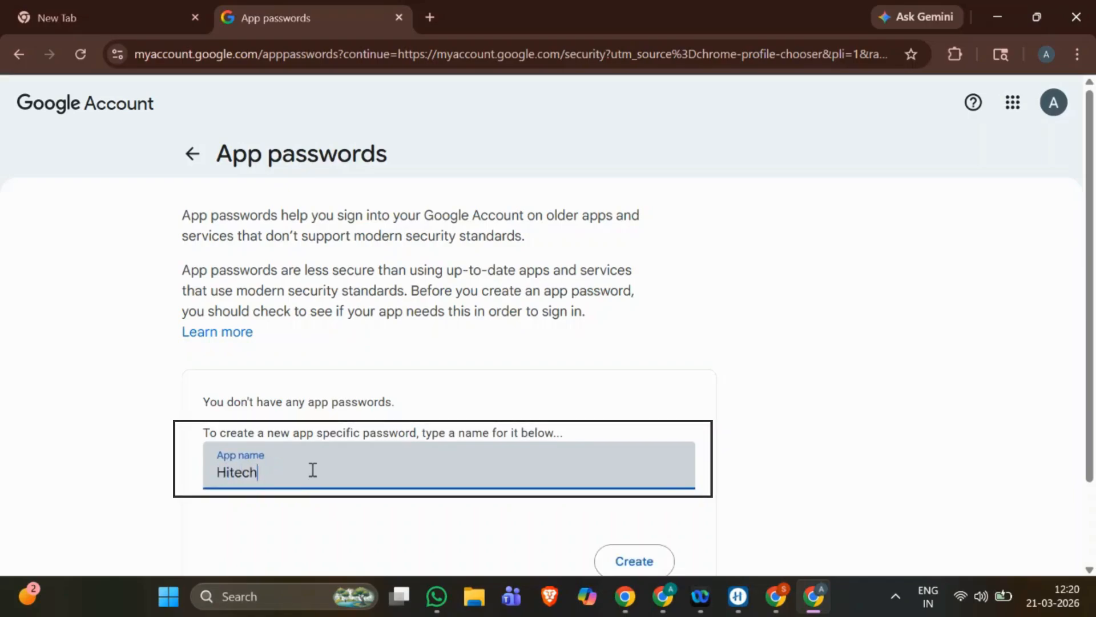
pyautogui.scroll(-2, 312, 469)
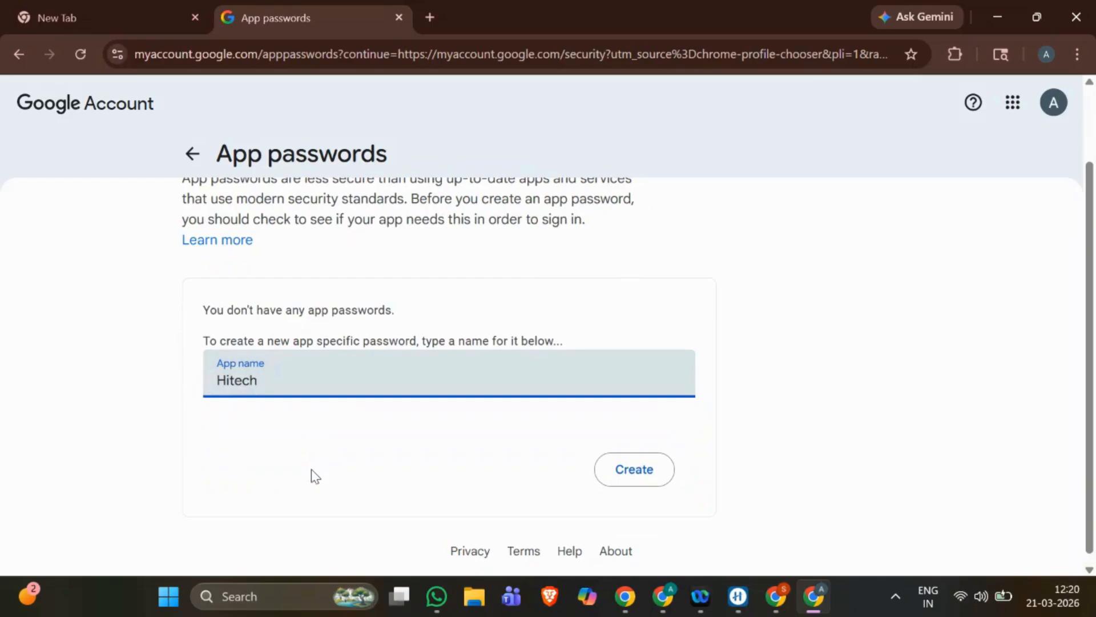
pyautogui.scroll(-1, 315, 476)
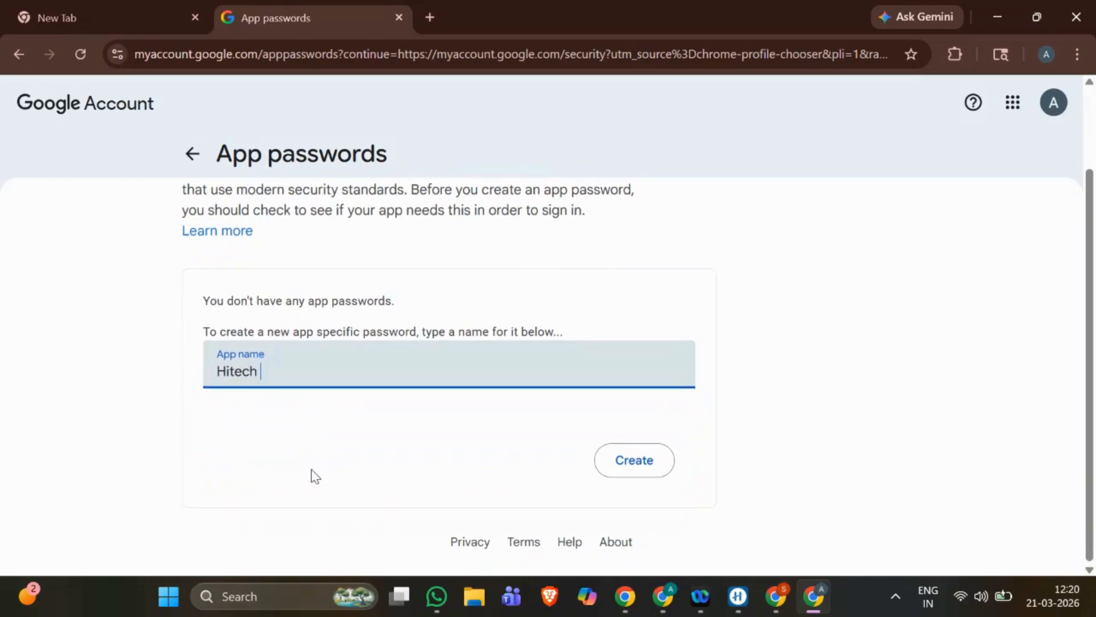
# - Create the Hitech app password, copy the generated code, and close the dialog with Done
pyautogui.click(653, 473)
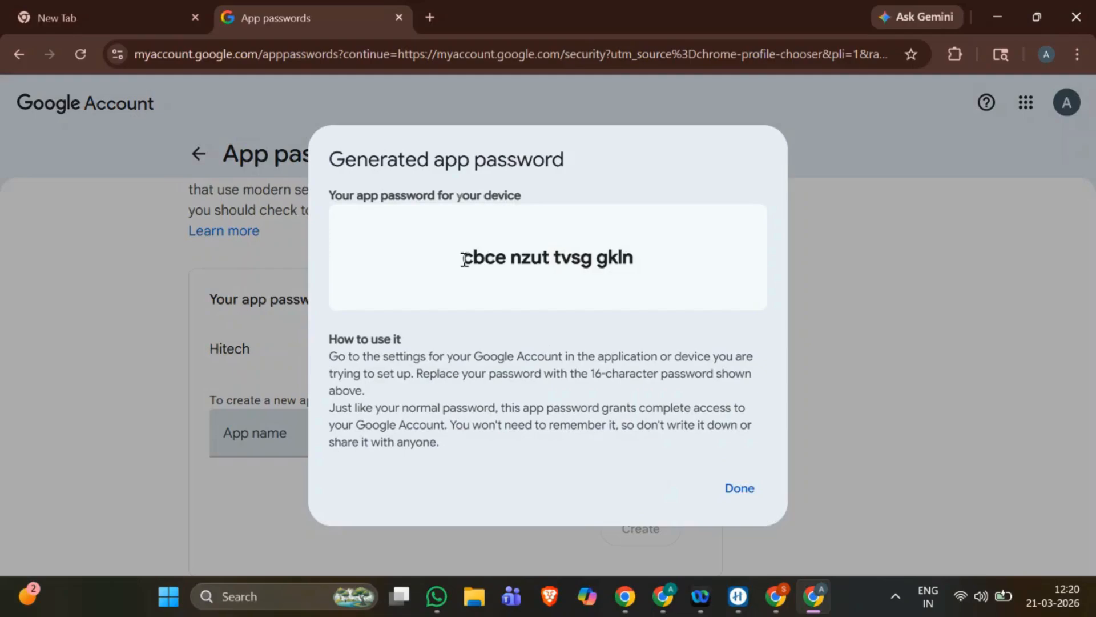
pyautogui.moveTo(464, 260); pyautogui.dragTo(639, 279)
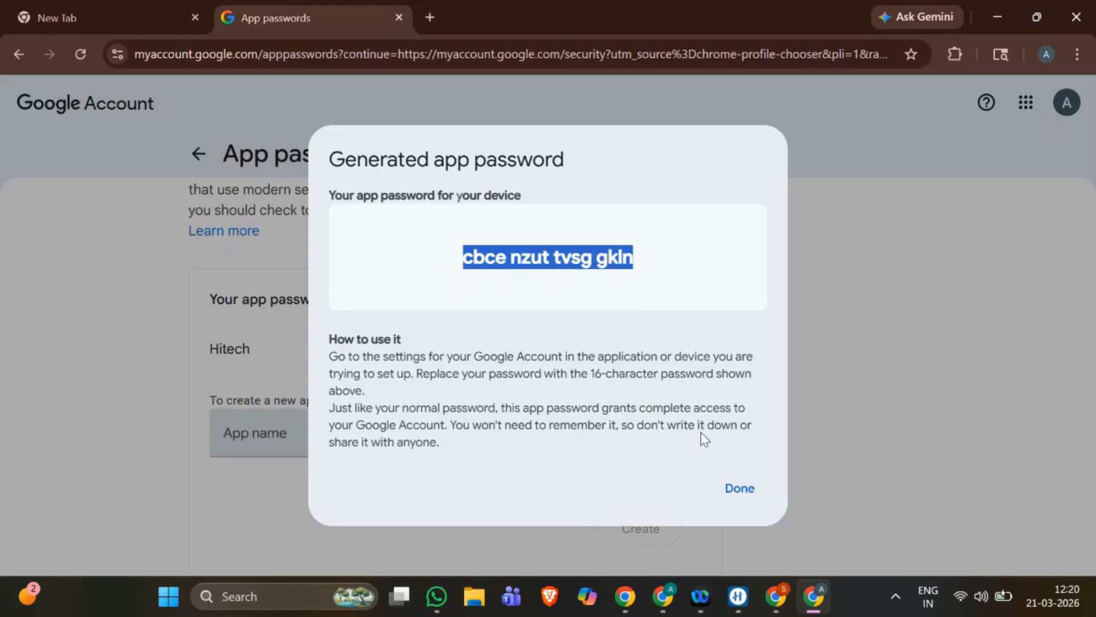
pyautogui.click(754, 507)
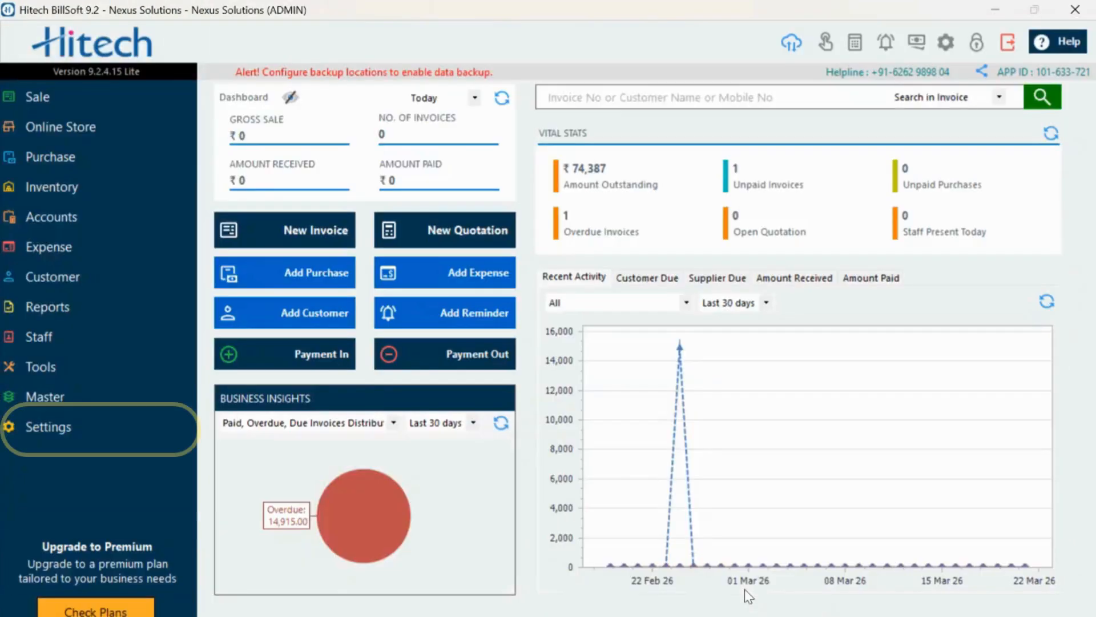
# - Start the Email Management Tool from Settings > Email and choose Gmail as gateway
pyautogui.click(136, 435)
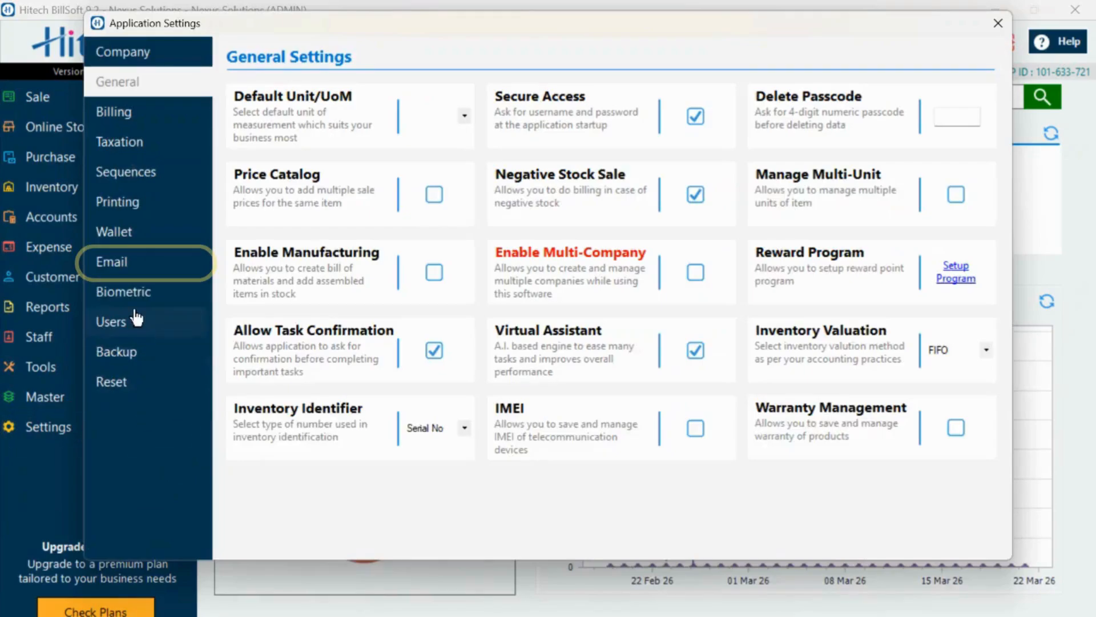
pyautogui.click(128, 266)
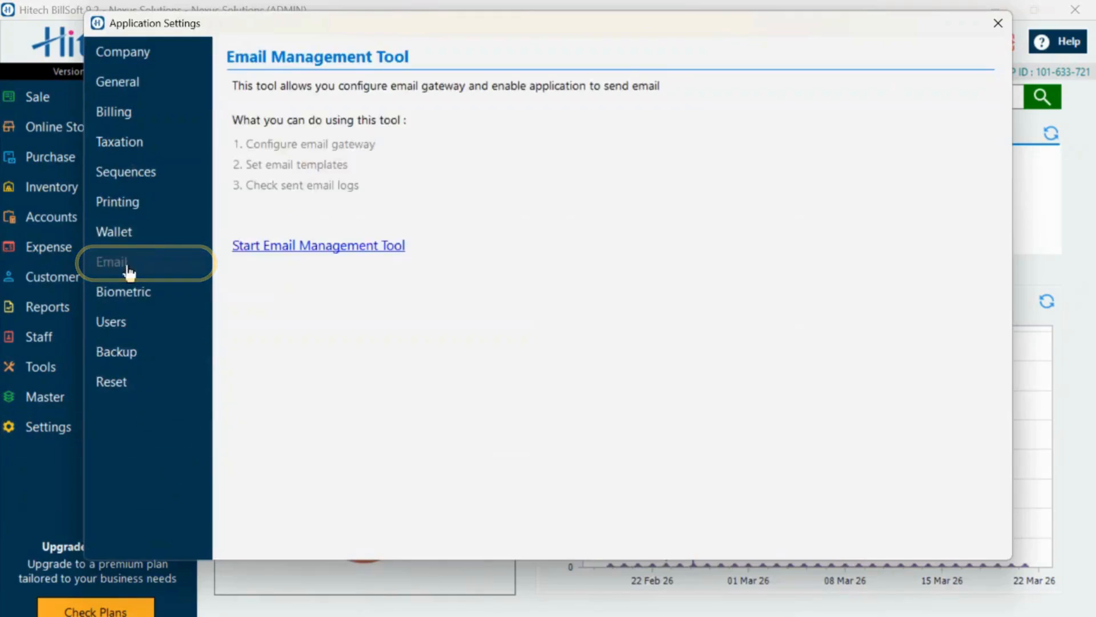
pyautogui.click(319, 250)
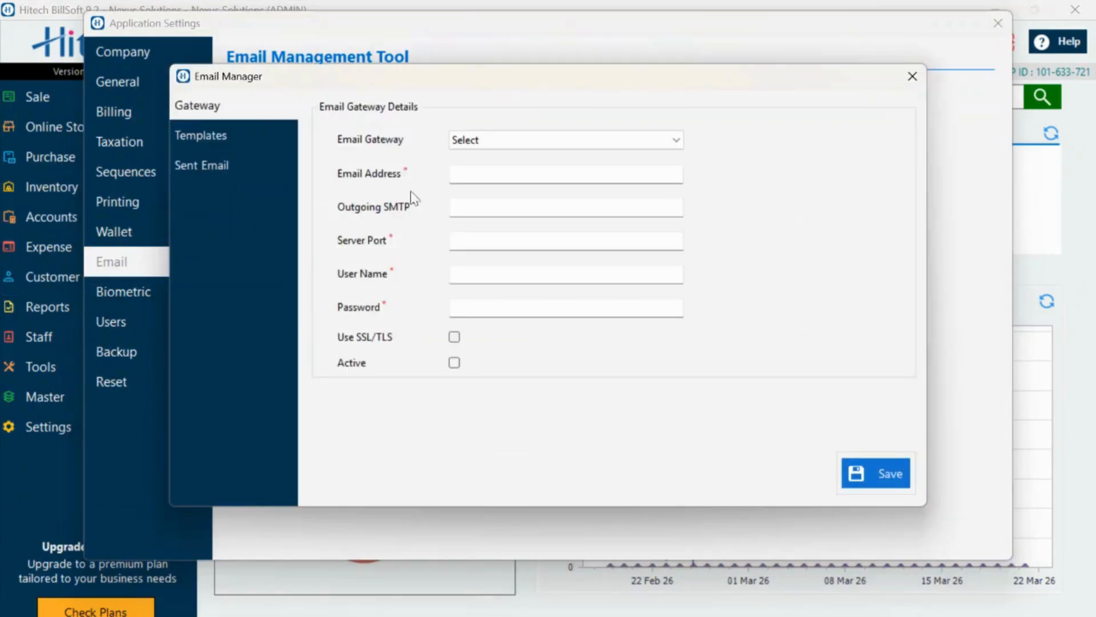
pyautogui.click(557, 139)
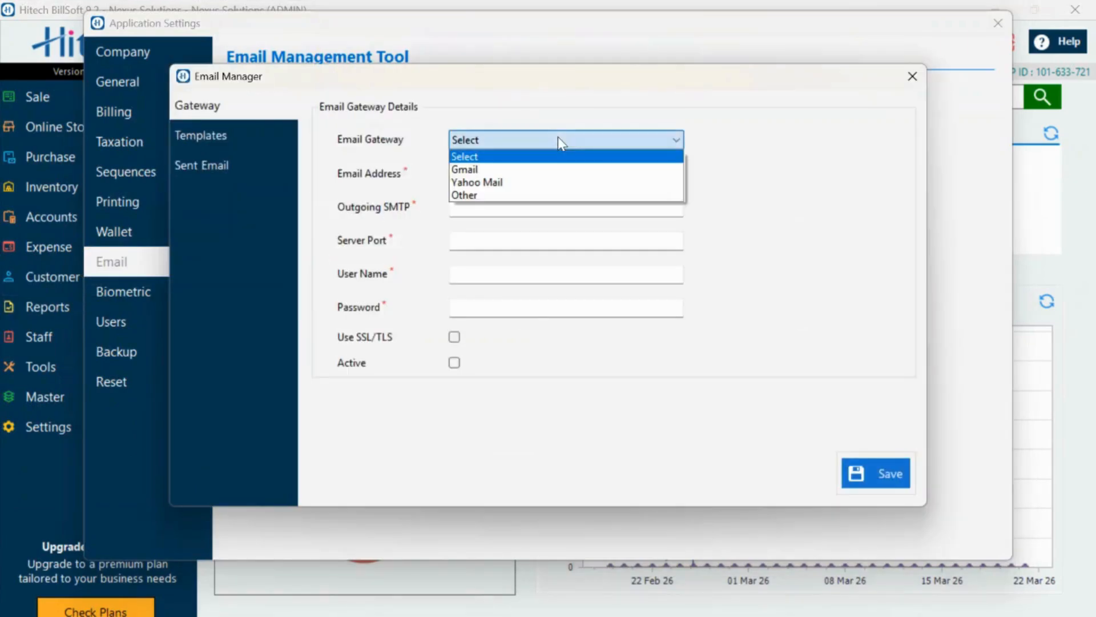
pyautogui.click(488, 173)
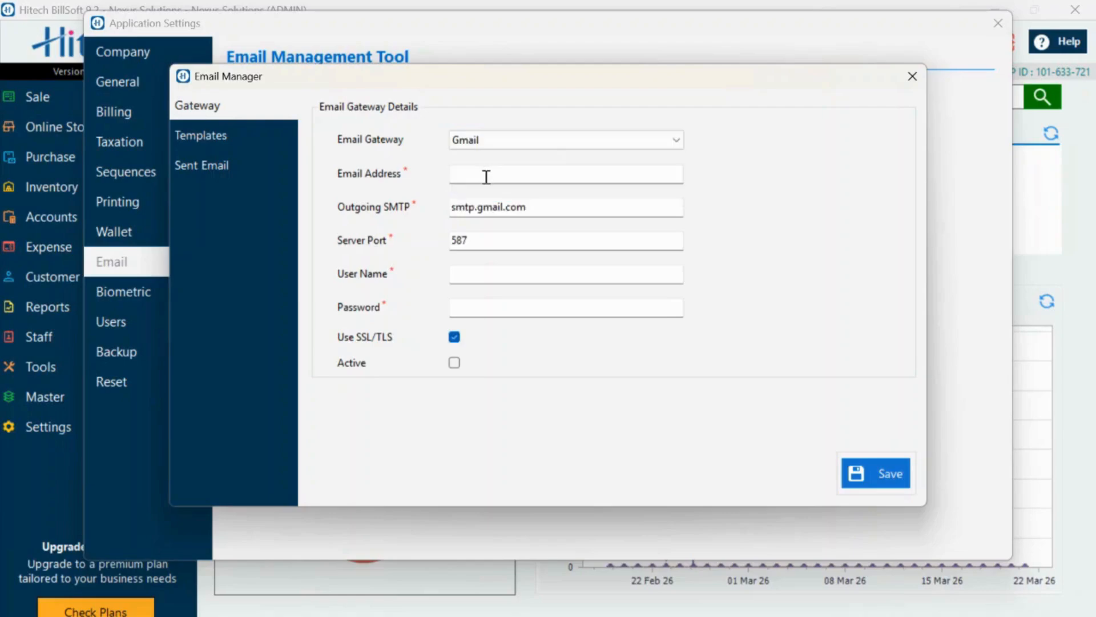
# - Paste the Gmail address and the copied app password, then save the gateway setup
pyautogui.click(487, 177)
pyautogui.hotkey('ctrl', 'v')
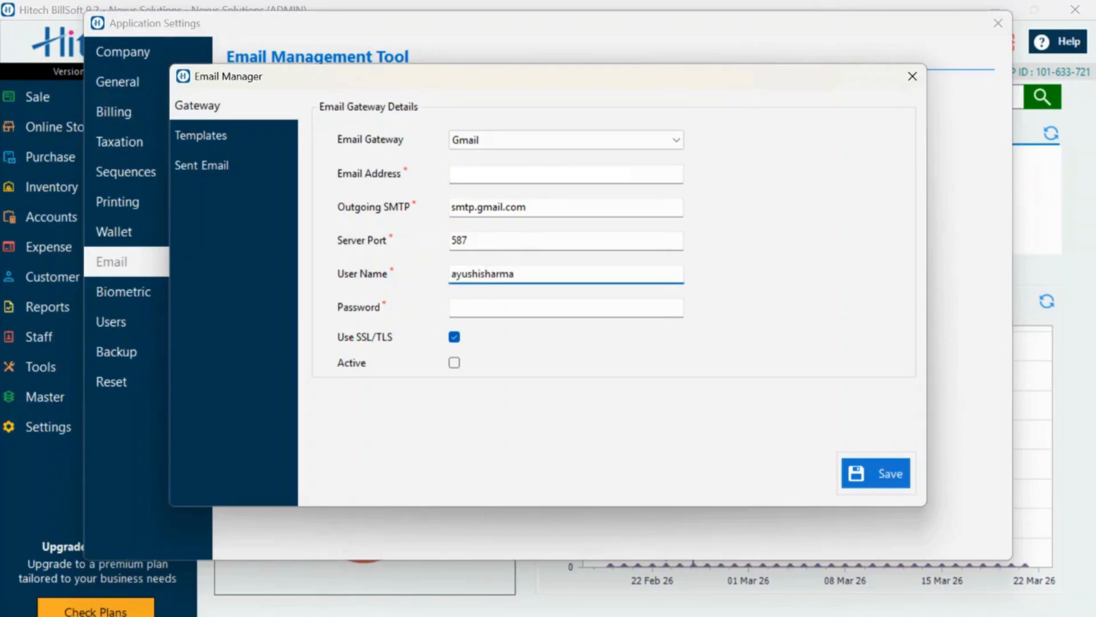
pyautogui.click(479, 305)
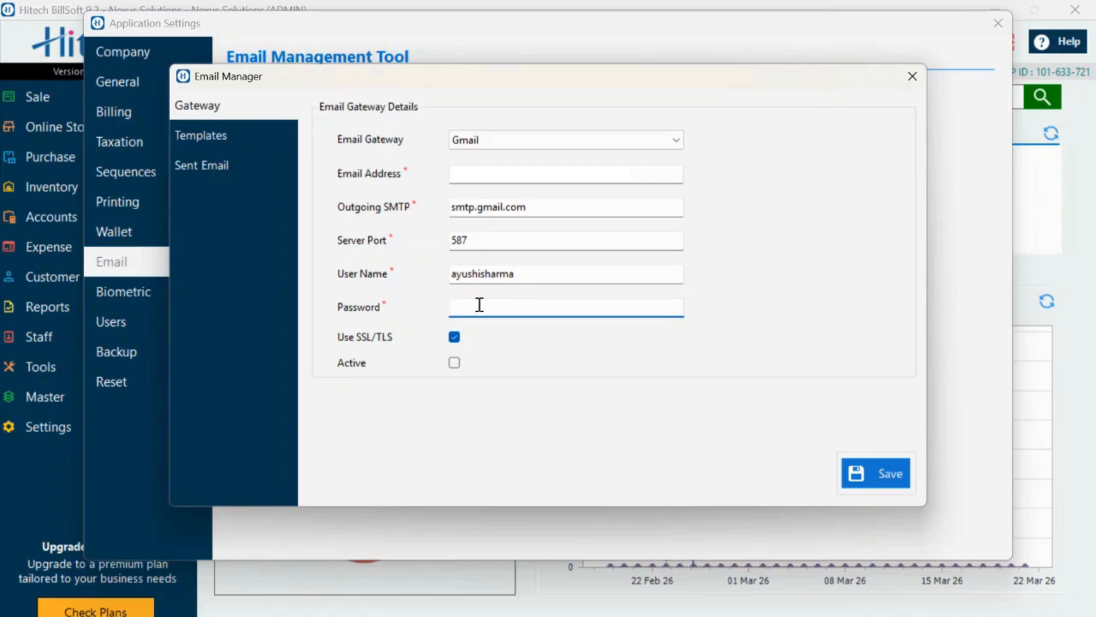
pyautogui.press('super+v')
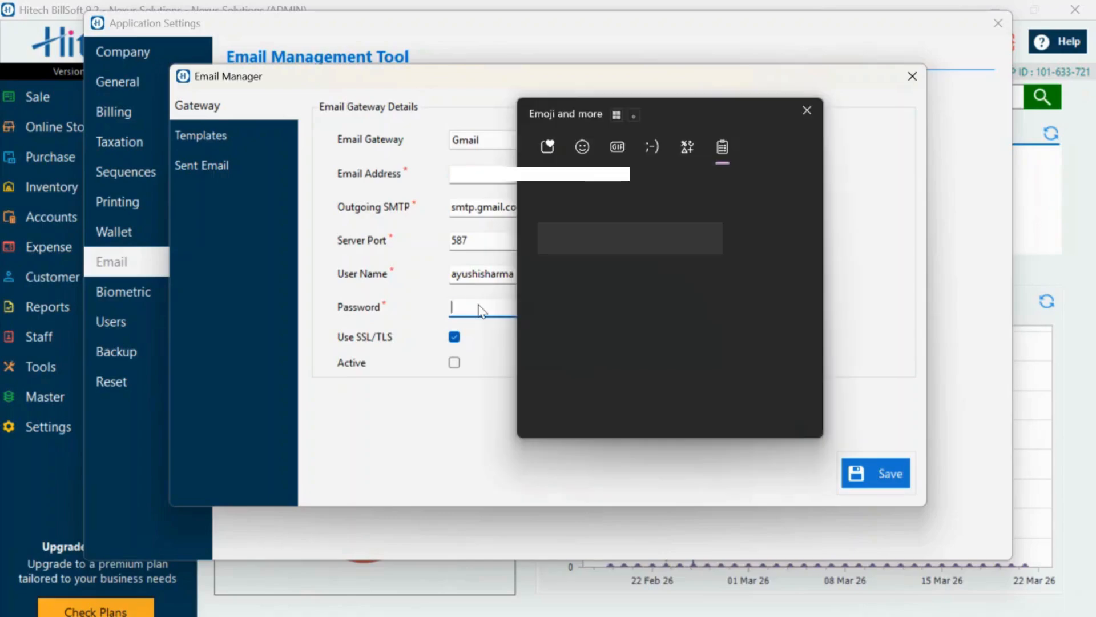
pyautogui.click(580, 327)
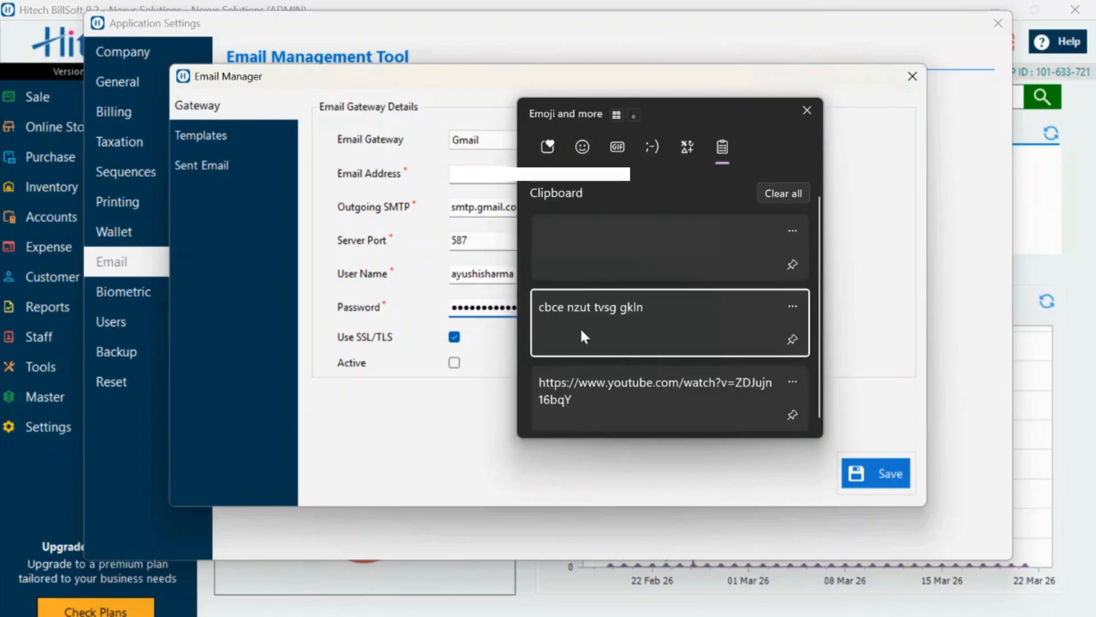
pyautogui.click(892, 481)
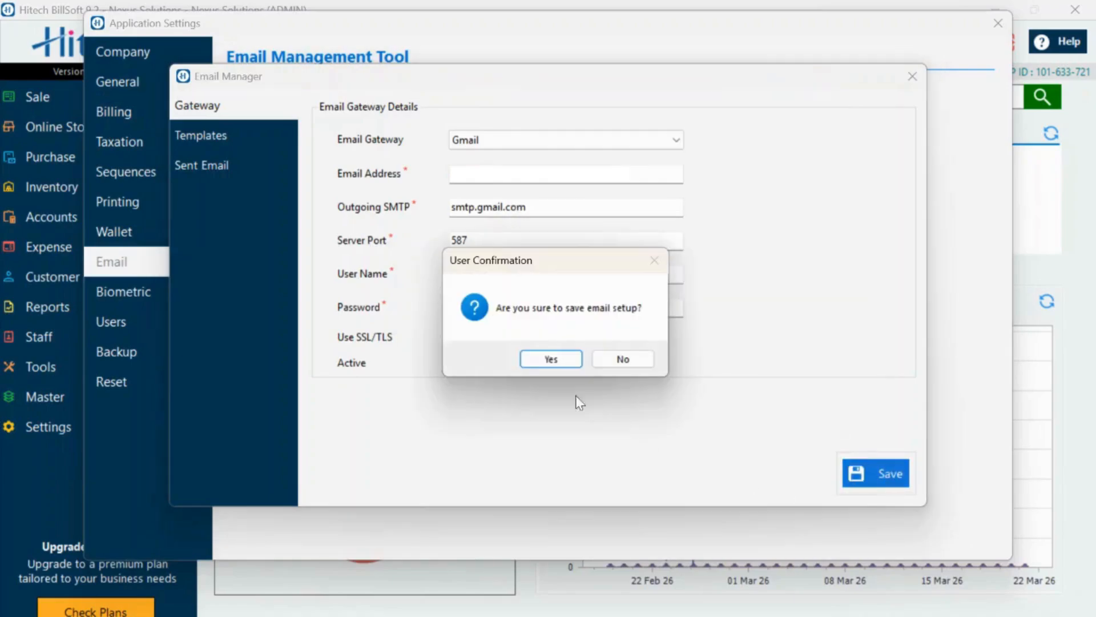
# - Confirm saving the Gmail email setup with Yes
pyautogui.click(548, 359)
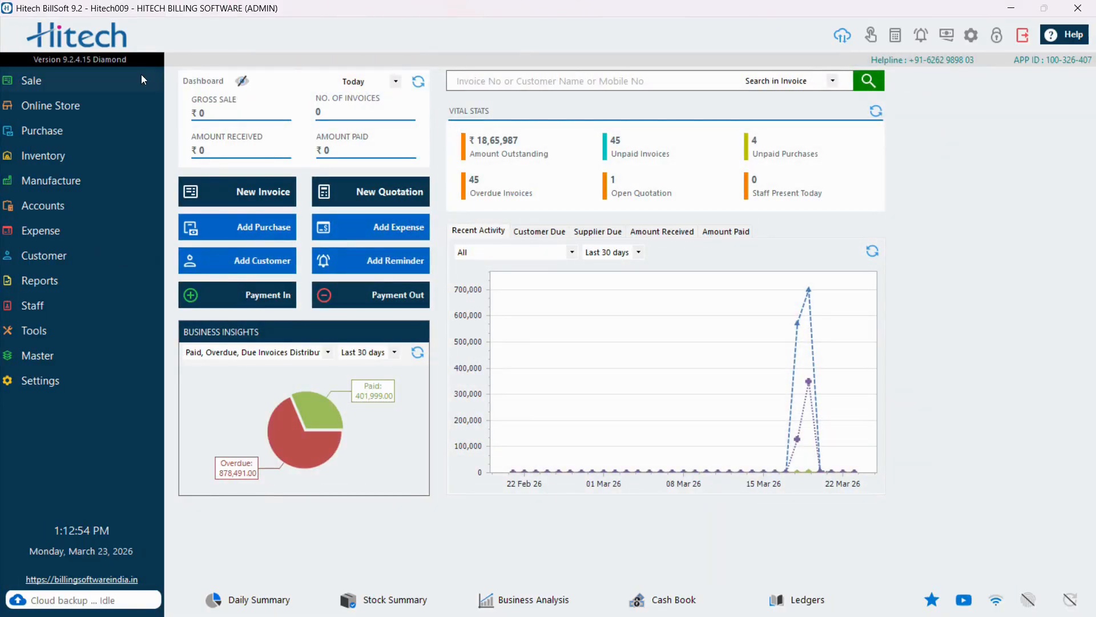
# - Open Print / Export / Email for invoice INV-001 from Search and Manage Invoices
pyautogui.click(143, 79)
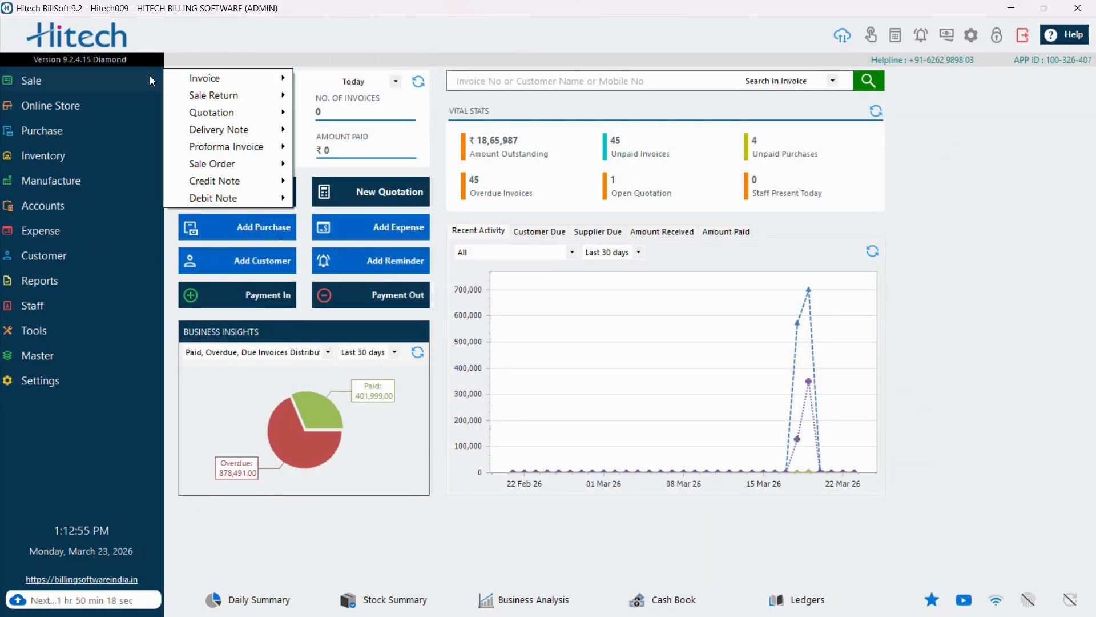
pyautogui.moveTo(194, 80)
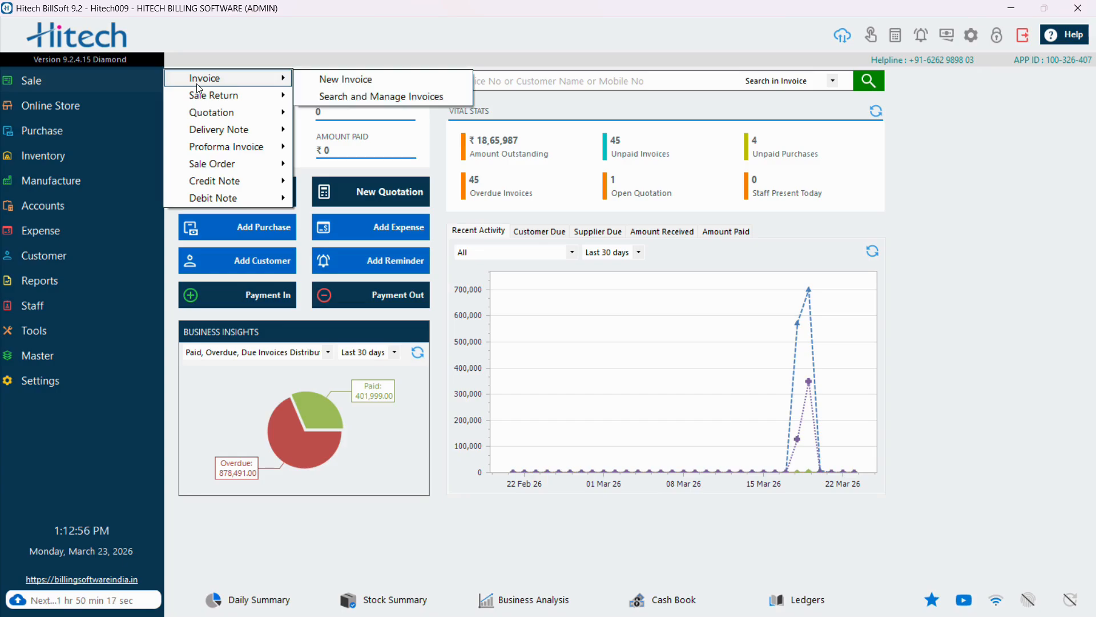
pyautogui.click(319, 100)
pyautogui.rightClick(465, 179)
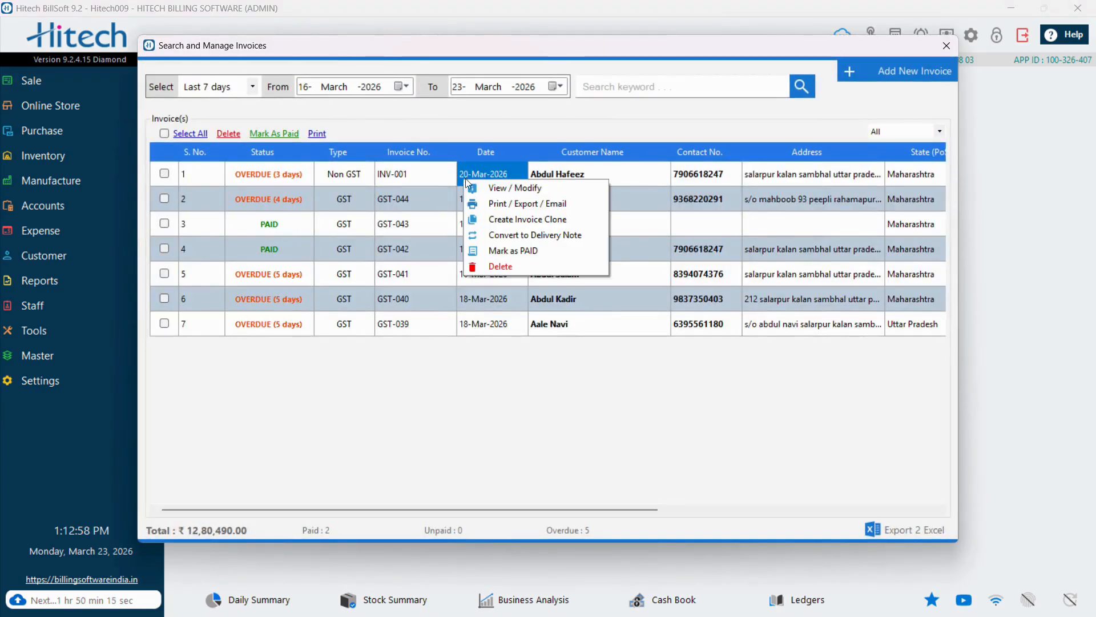
pyautogui.click(492, 203)
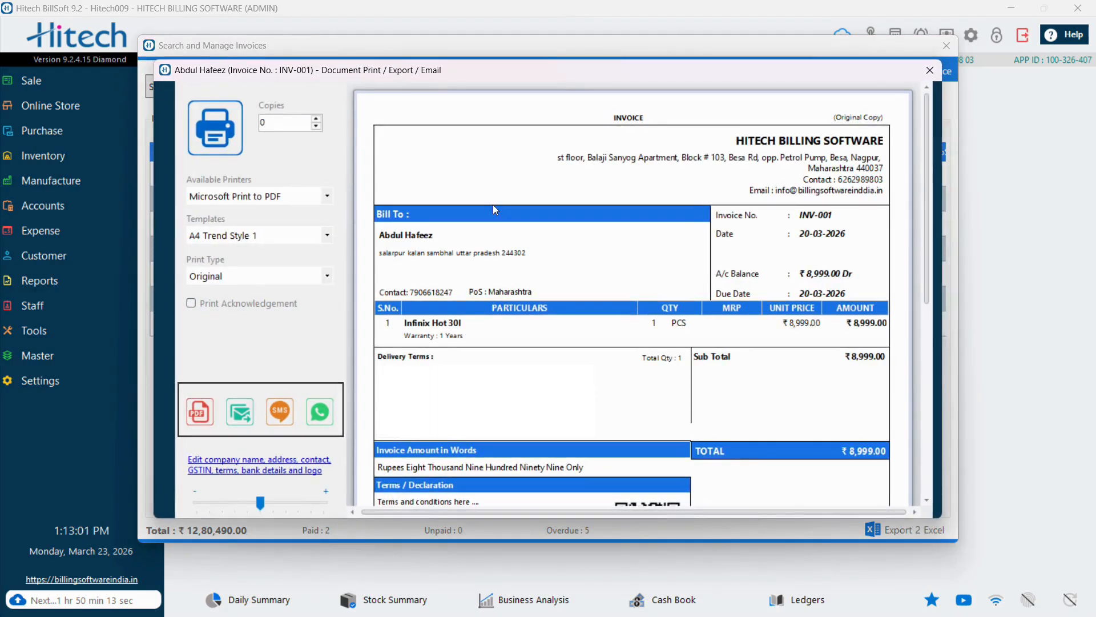
# - Email INV-001 with the INV001.pdf attachment and confirm sending
pyautogui.click(236, 416)
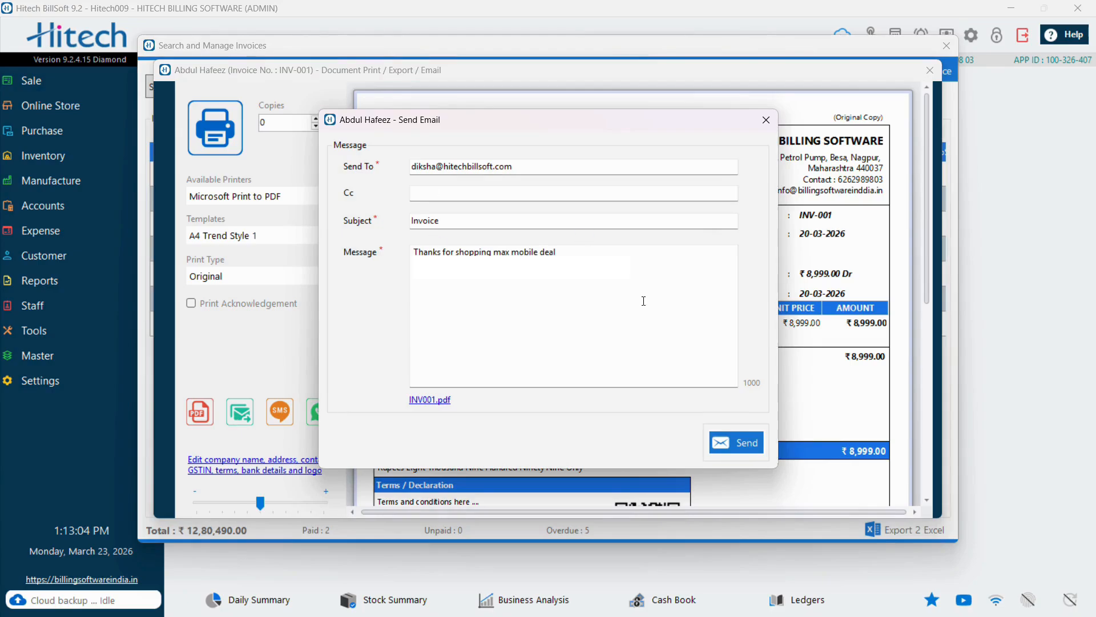
pyautogui.click(741, 452)
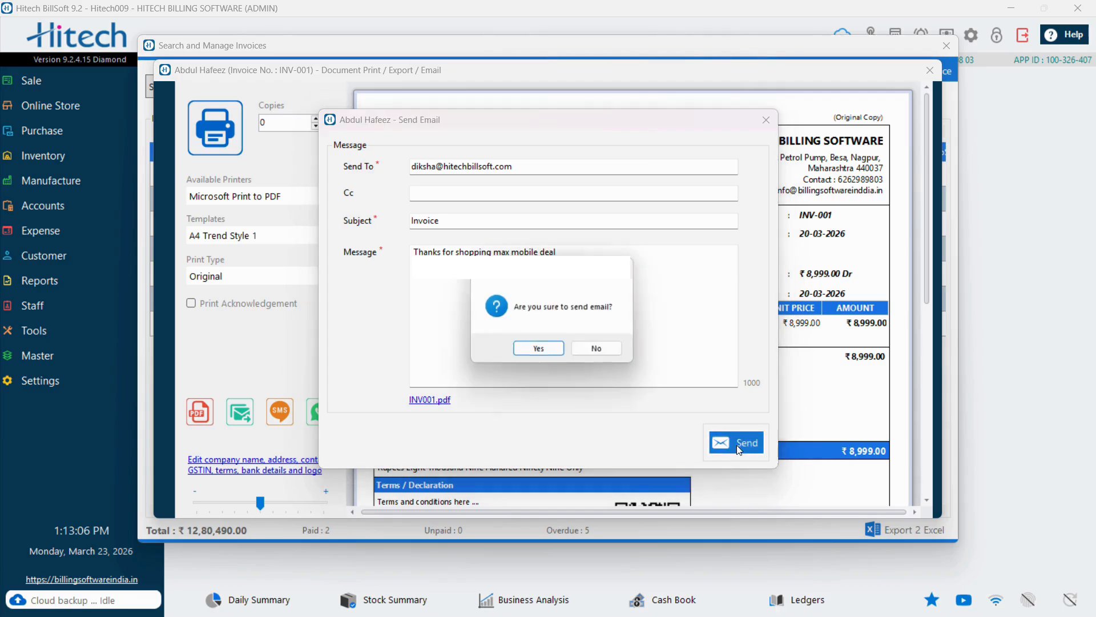
pyautogui.click(539, 350)
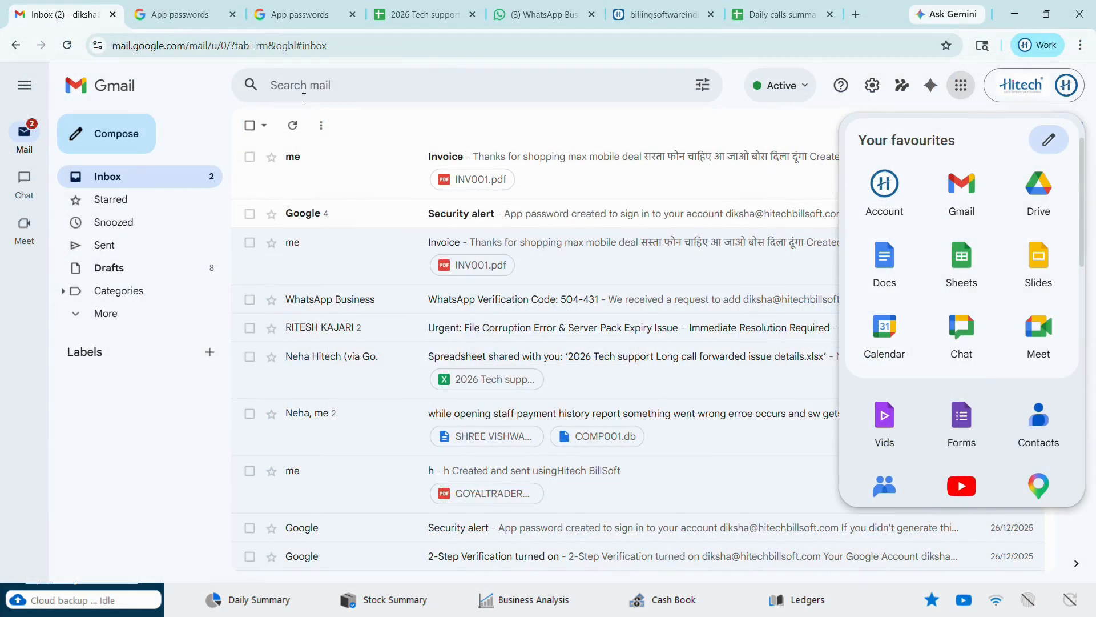
# - Open the Invoice email in Gmail, view INV001.pdf, then go to billingsoftwareindia.in
pyautogui.click(423, 162)
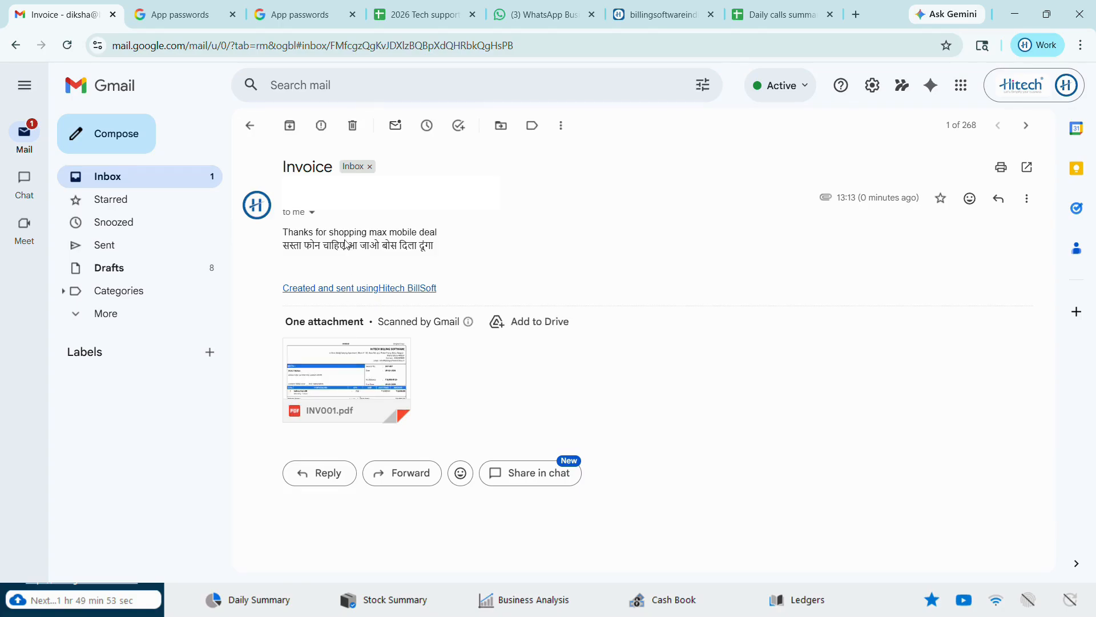
pyautogui.click(359, 372)
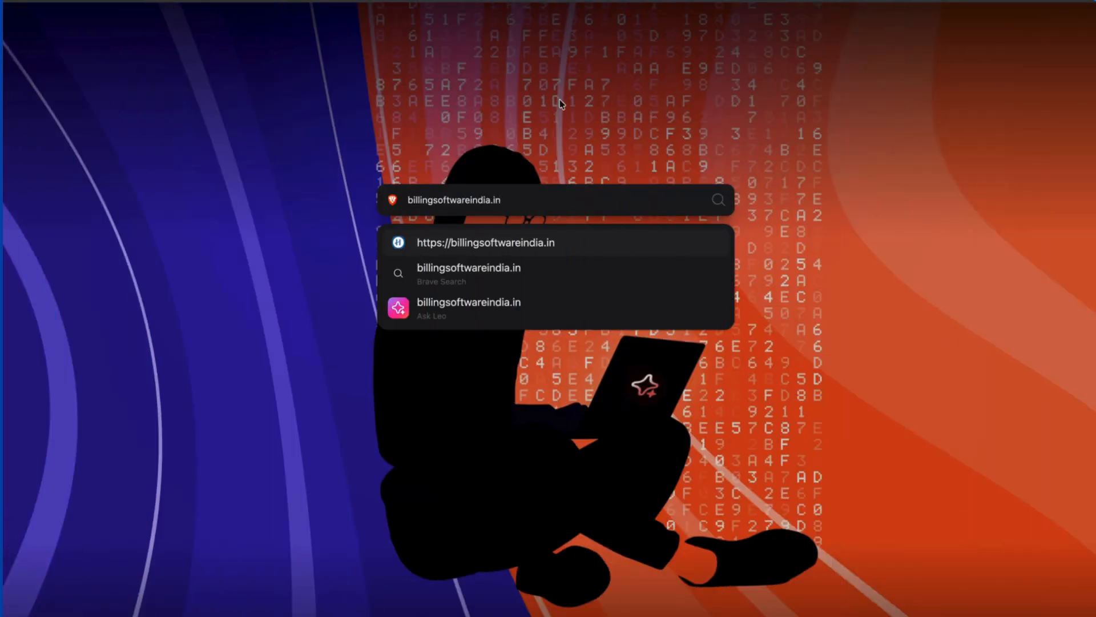
pyautogui.click(577, 248)
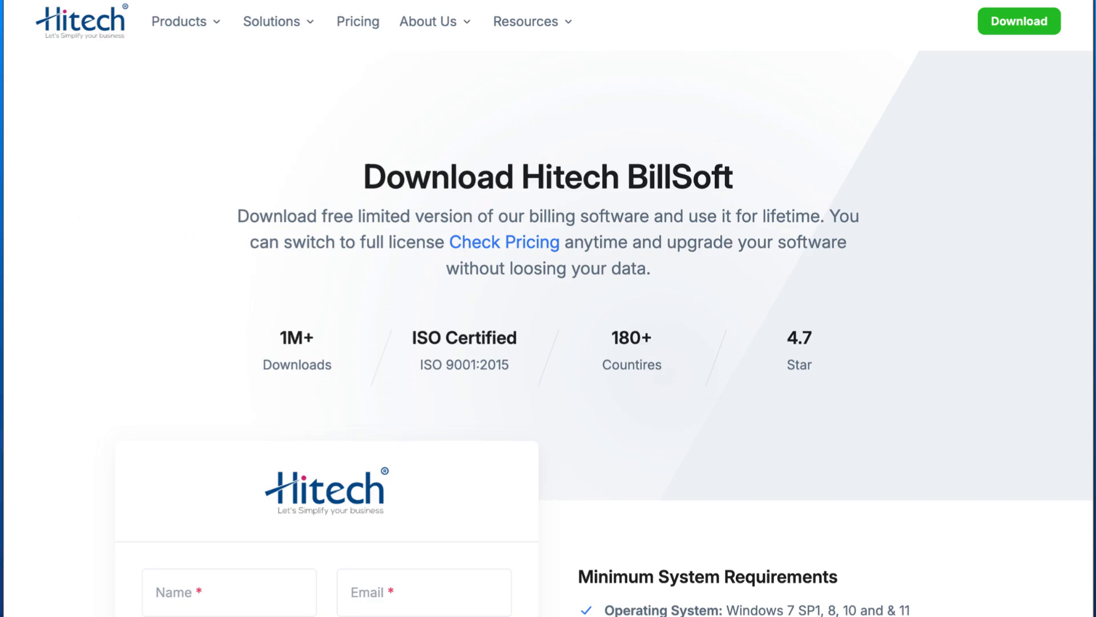